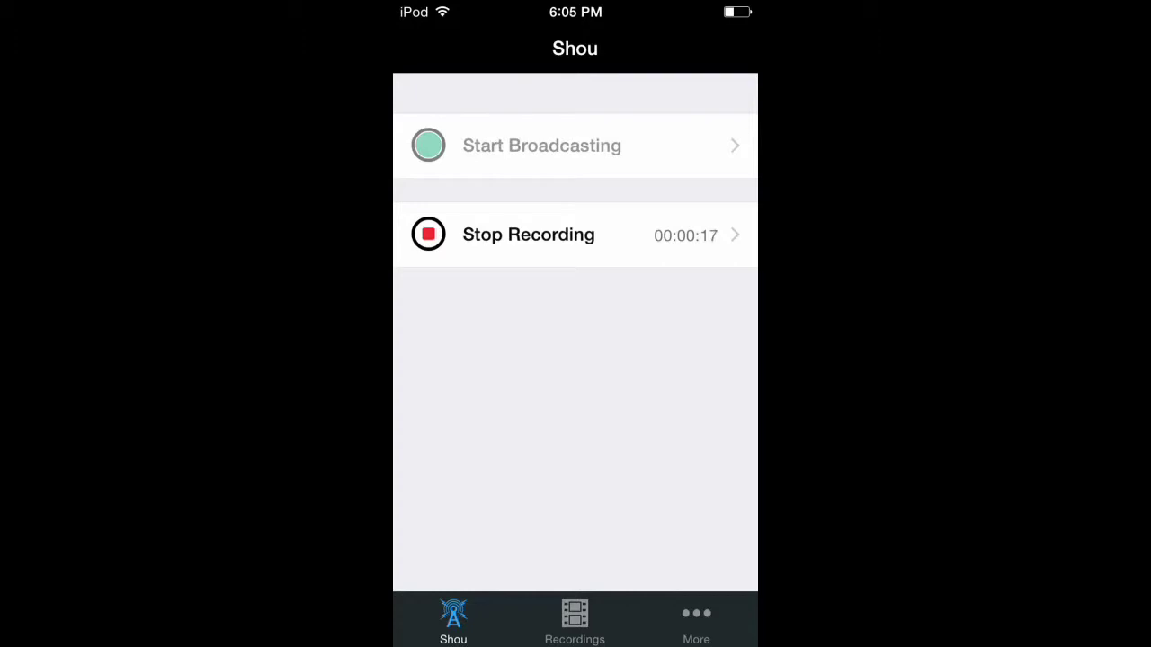
# Step: Leave Shou recording in the background and return to the iOS home screen
pyautogui.press('Home')
pyautogui.press('Home')
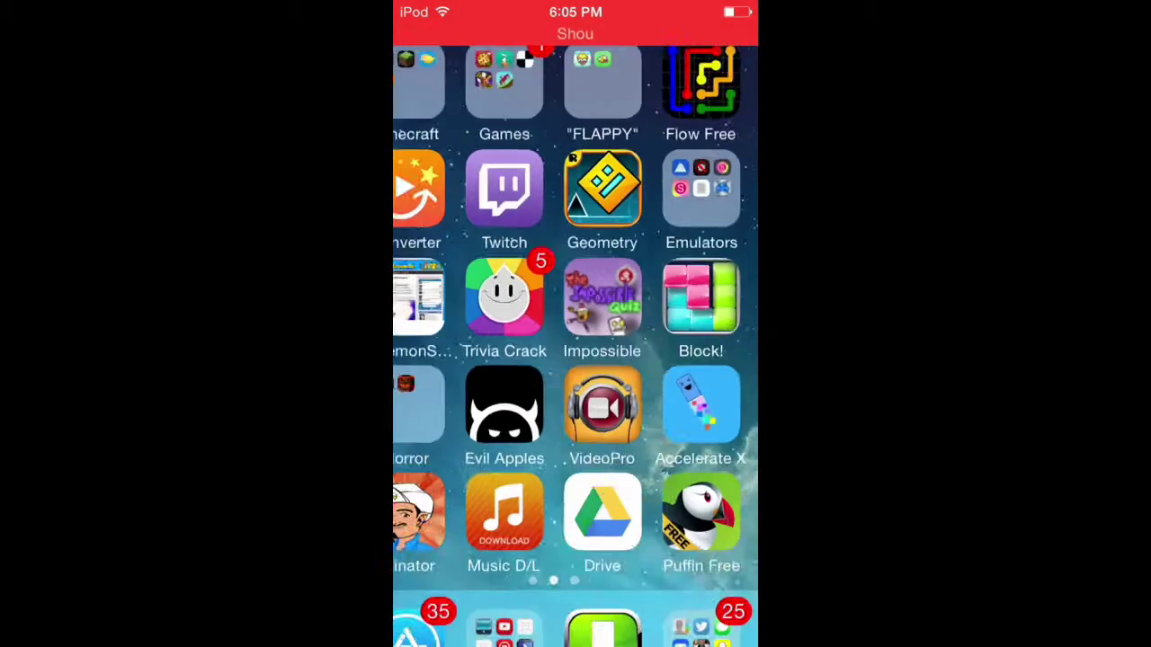
# Step: Flip through the home screen pages and launch the Puffin Free browser
pyautogui.moveTo(683, 378)
pyautogui.mouseDown()
pyautogui.moveTo(449, 377)
pyautogui.moveTo(683, 377)
pyautogui.mouseUp()
pyautogui.moveTo(449, 377)
pyautogui.mouseDown()
pyautogui.moveTo(702, 377)
pyautogui.moveTo(449, 377)
pyautogui.mouseUp()
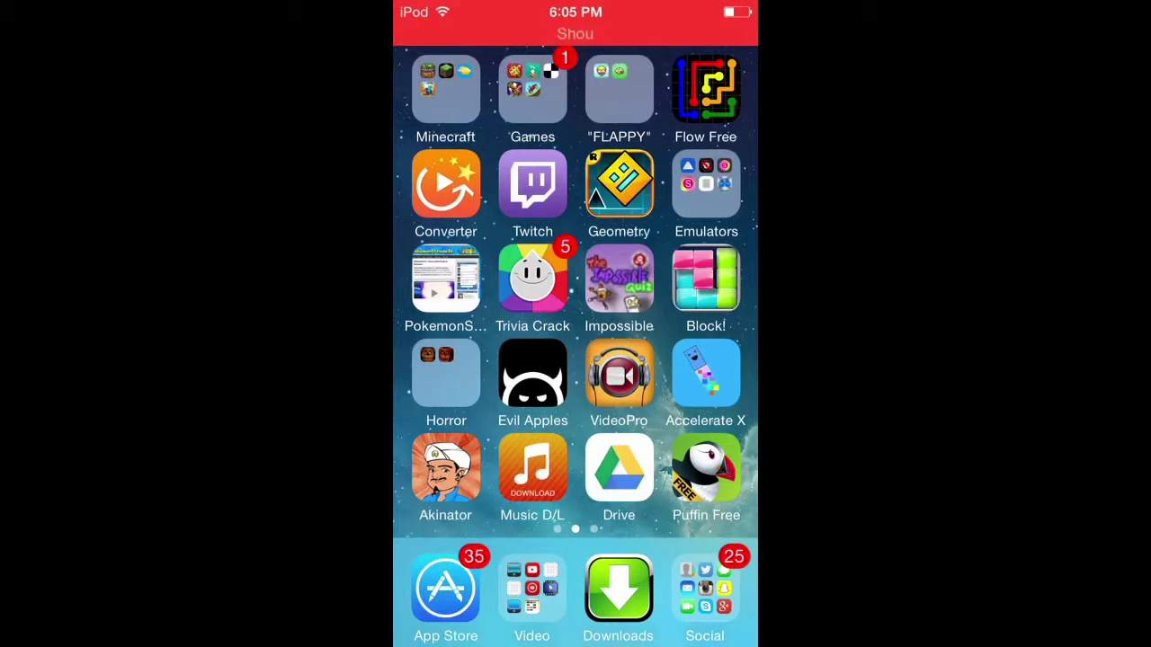
pyautogui.click(705, 467)
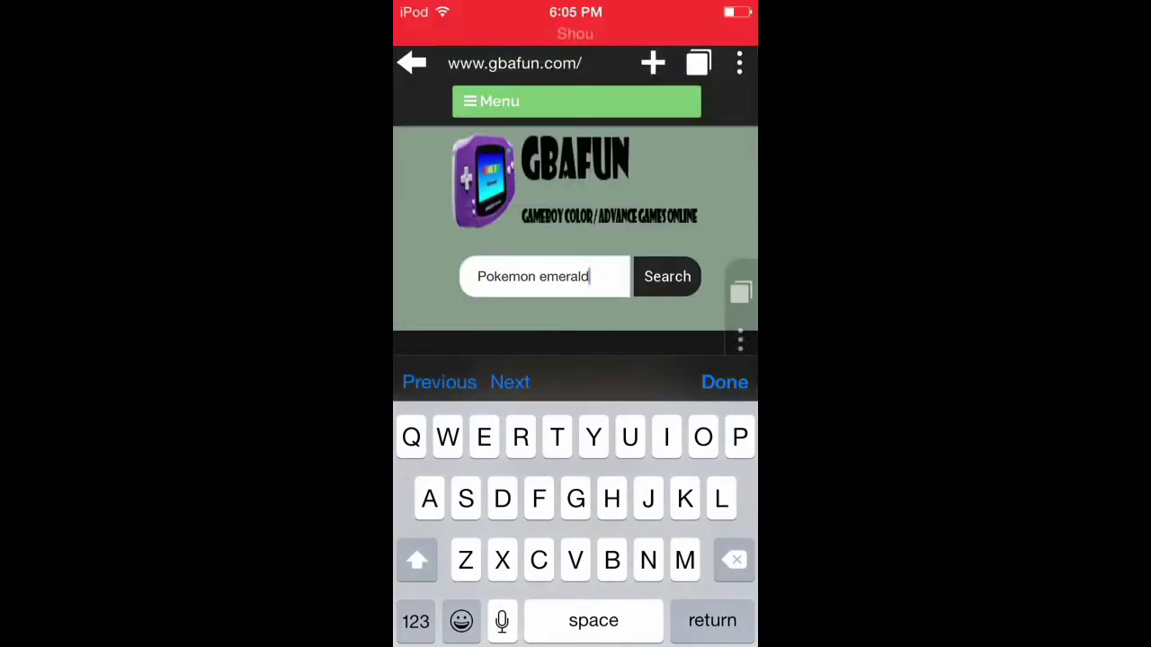
# Step: Search GBAFUN for 'Pokemon emerald' and open the Pokemon – Emerald Version result
pyautogui.scroll(-2, 576, 225)
pyautogui.click(667, 148)
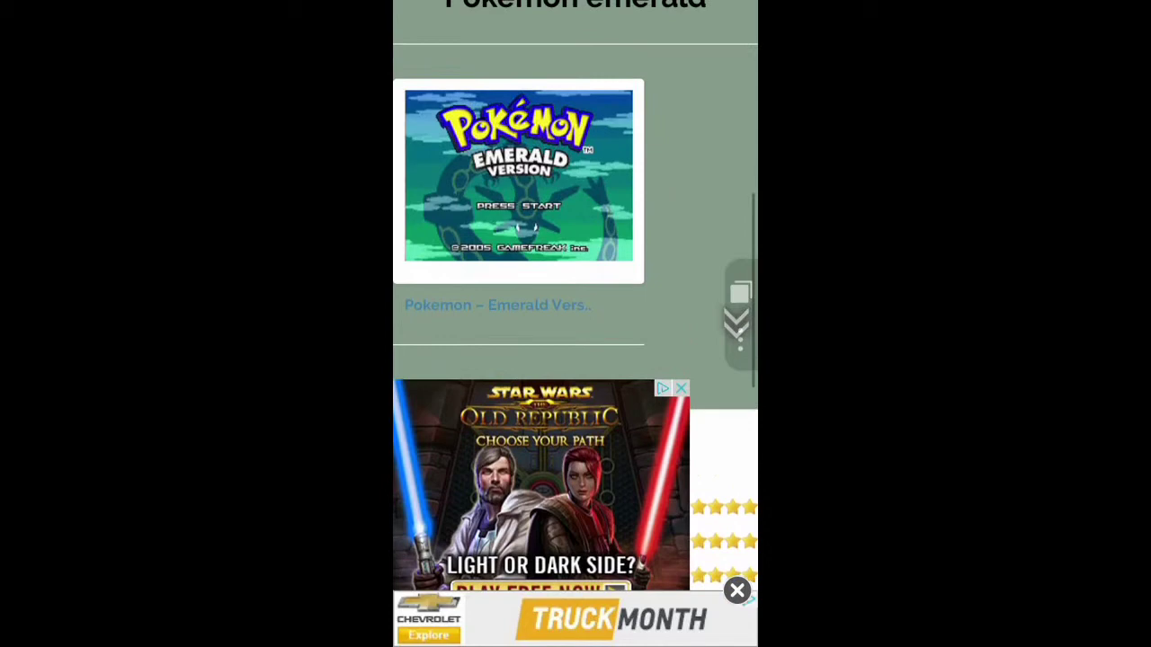
pyautogui.scroll(-4, 575, 323)
pyautogui.scroll(5, 575, 324)
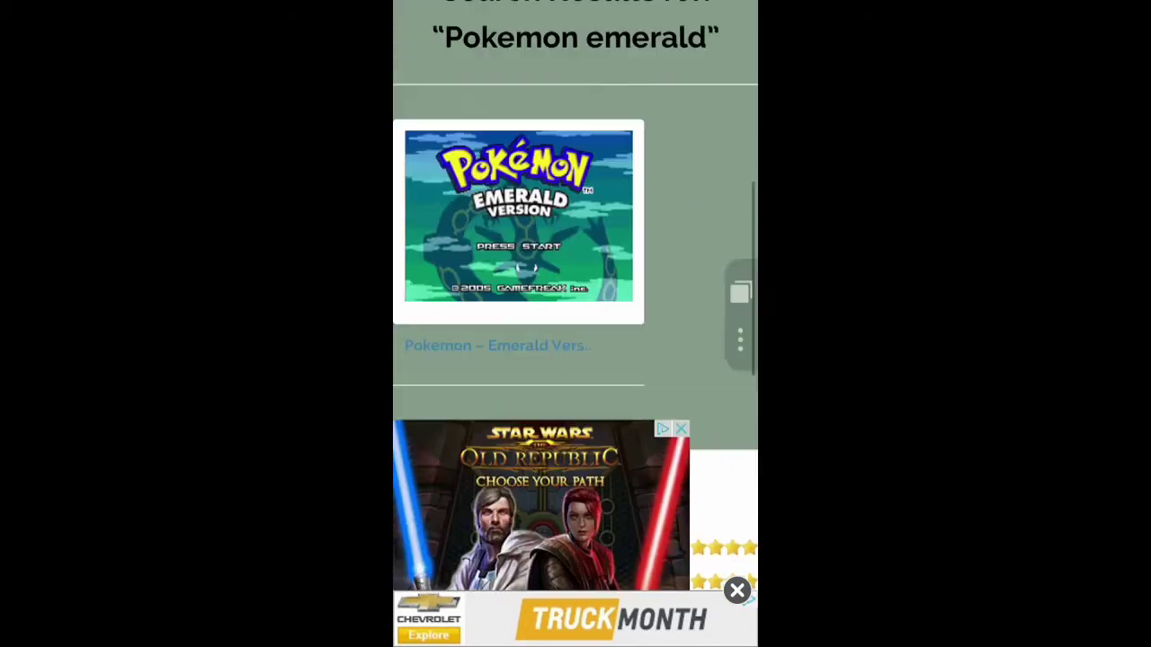
pyautogui.click(518, 280)
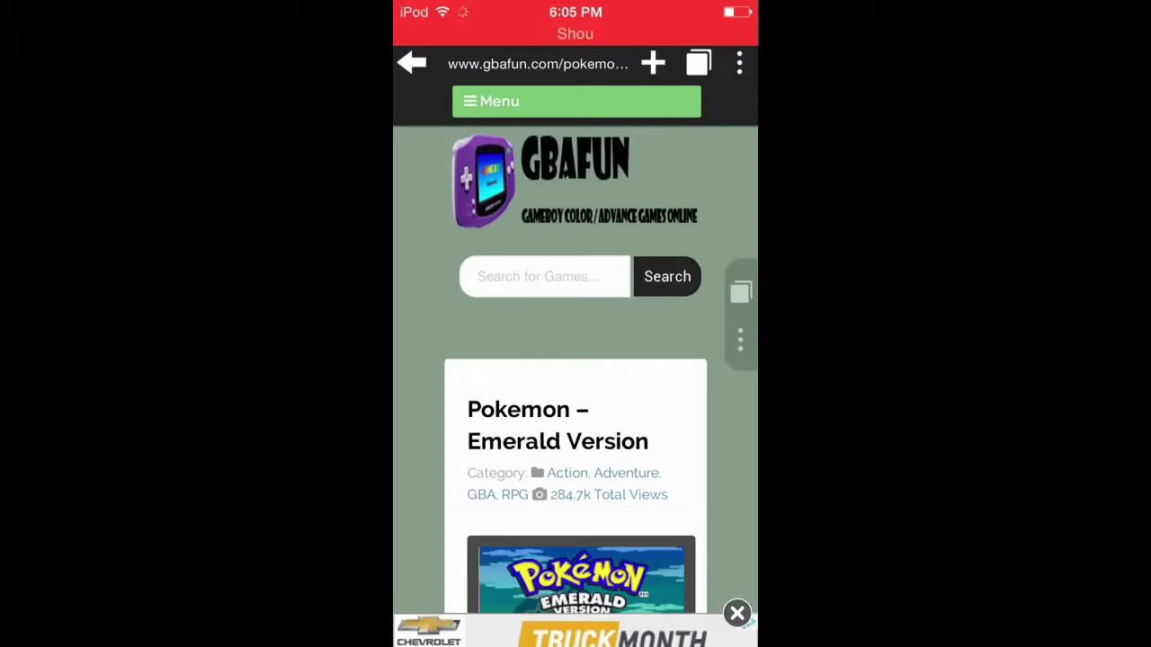
# Step: Scroll to the How to Play section and start the game with Play The Game
pyautogui.scroll(-2, 575, 360)
pyautogui.scroll(-3, 575, 360)
pyautogui.scroll(-2, 576, 360)
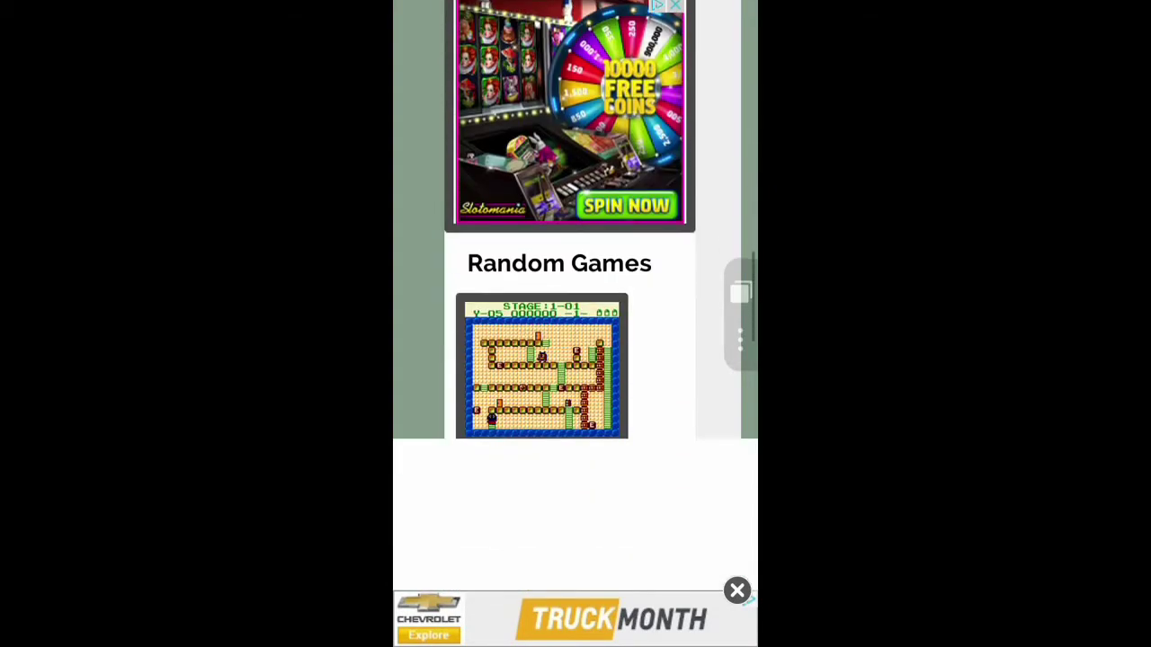
pyautogui.scroll(-2, 575, 297)
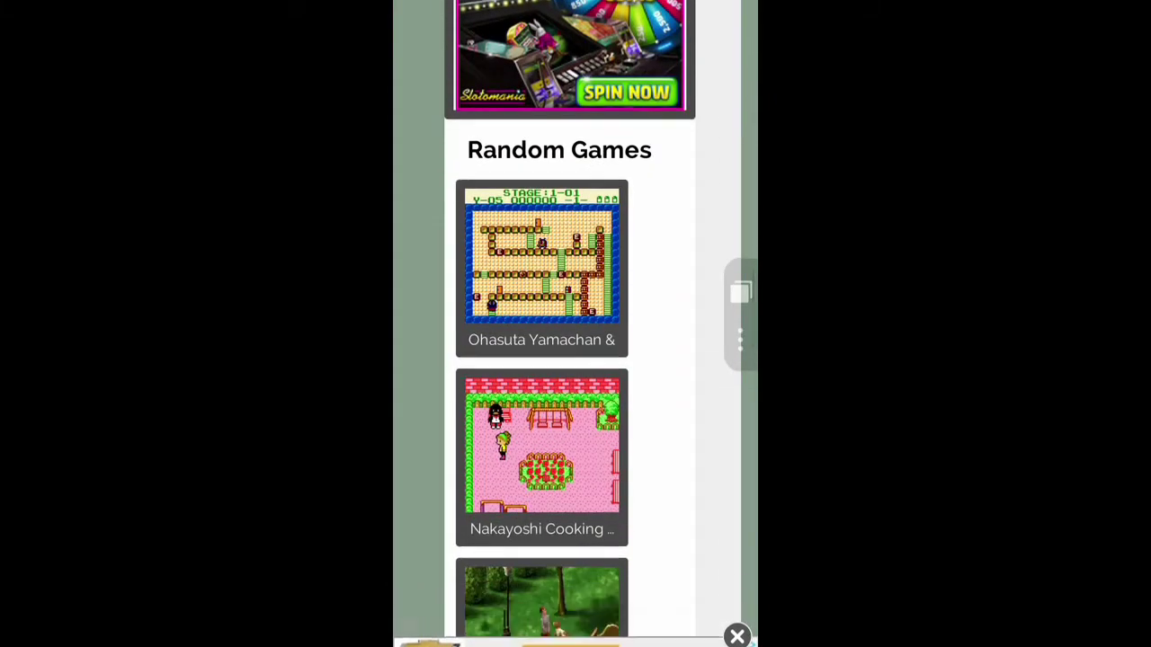
pyautogui.scroll(-2, 575, 324)
pyautogui.scroll(1, 575, 324)
pyautogui.scroll(4, 575, 324)
pyautogui.scroll(7, 576, 323)
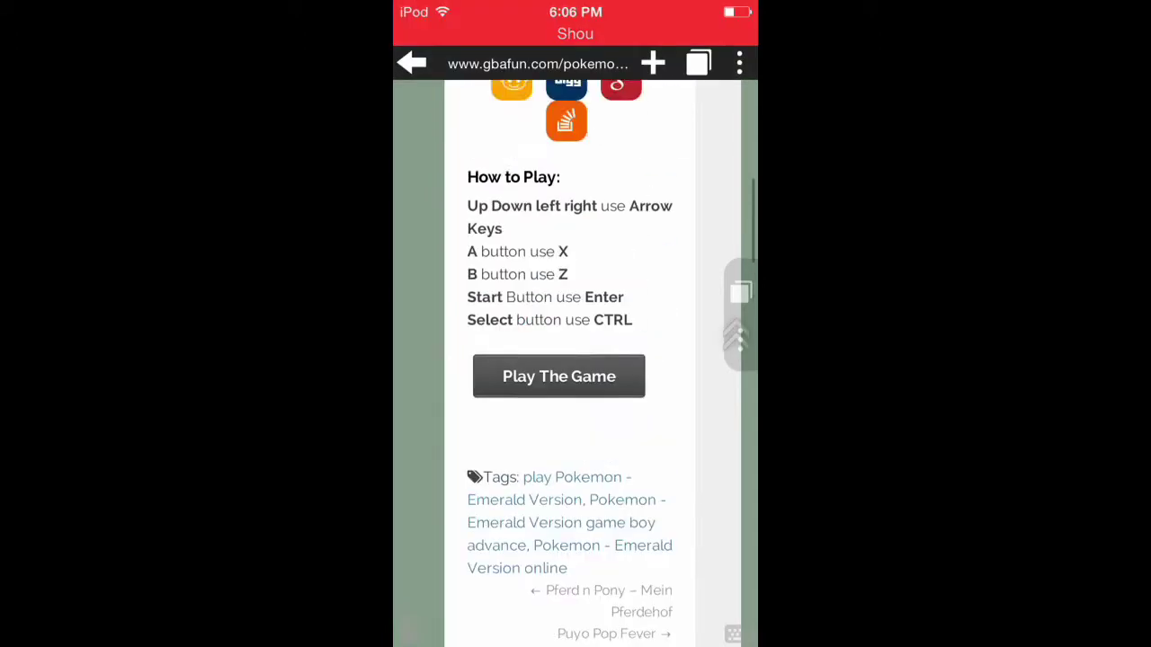
pyautogui.scroll(2, 576, 324)
pyautogui.scroll(3, 575, 324)
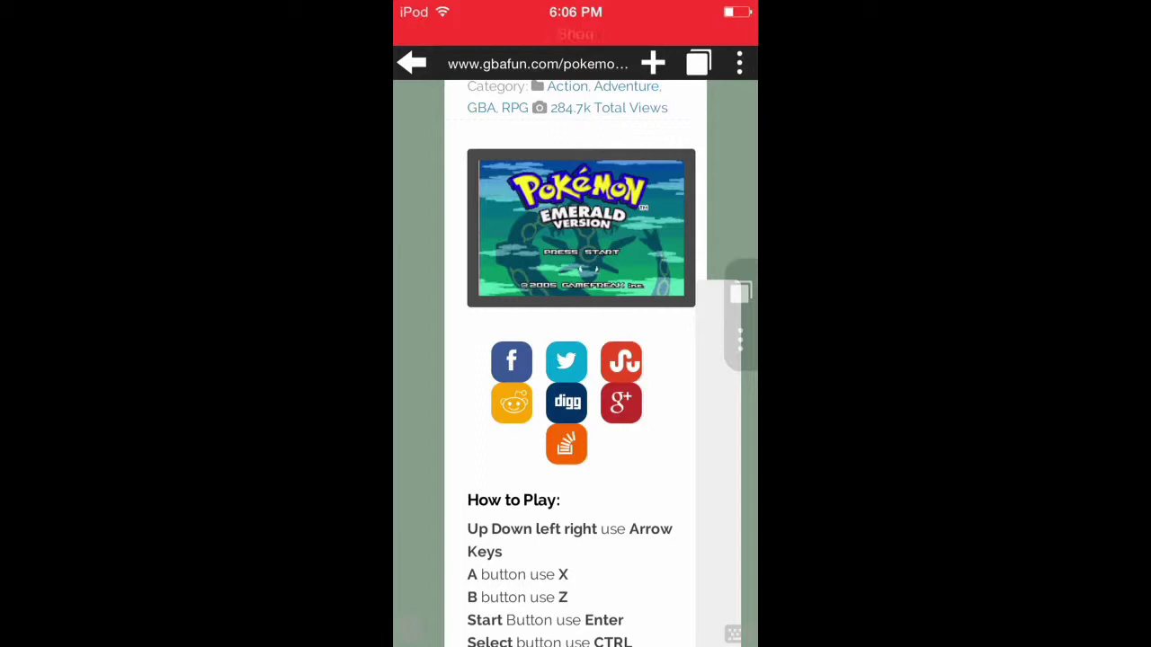
pyautogui.scroll(-3, 575, 360)
pyautogui.click(558, 498)
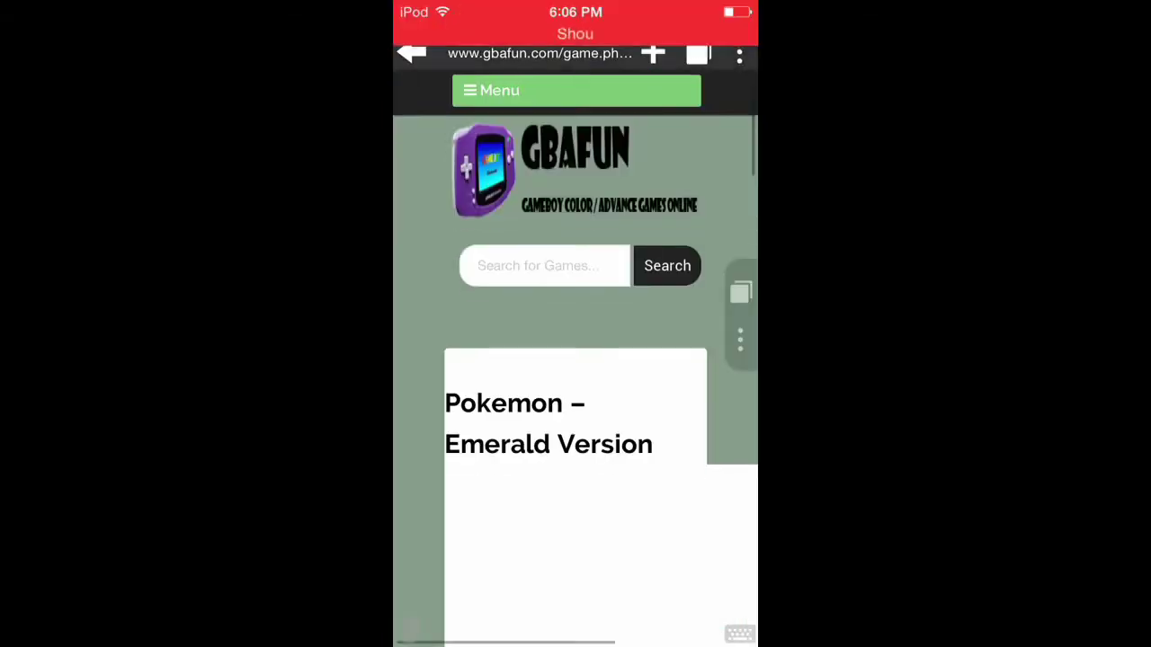
# Step: Scroll to the emulator area and swipe open Puffin's side menu
pyautogui.scroll(-4, 575, 359)
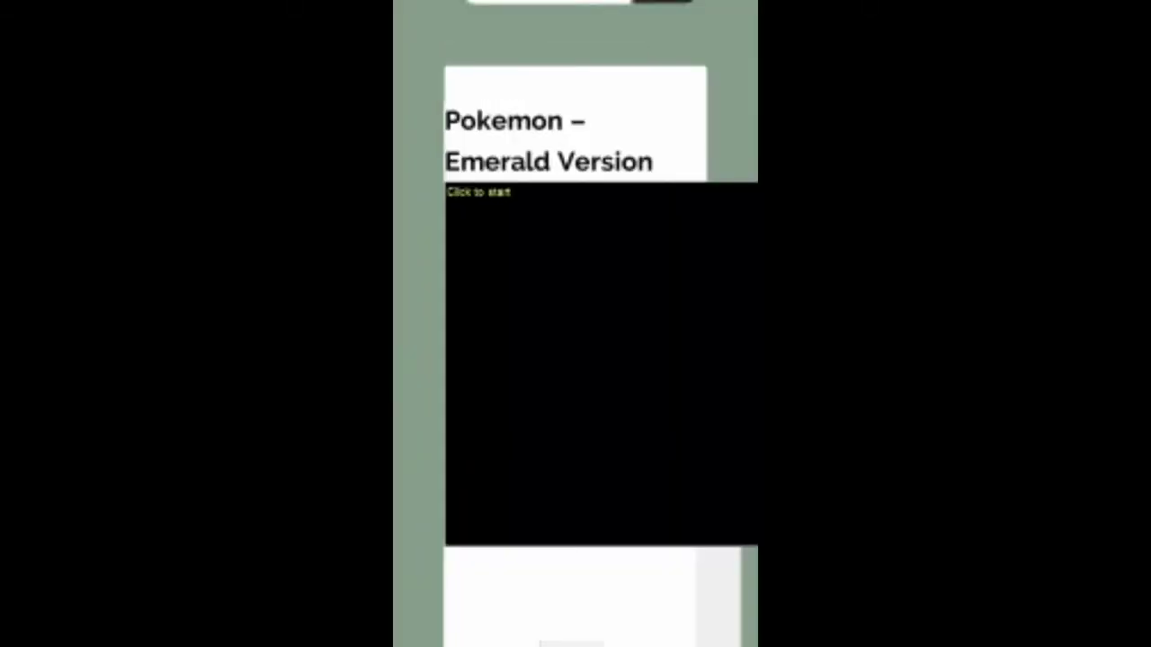
pyautogui.moveTo(753, 324); pyautogui.dragTo(540, 324)
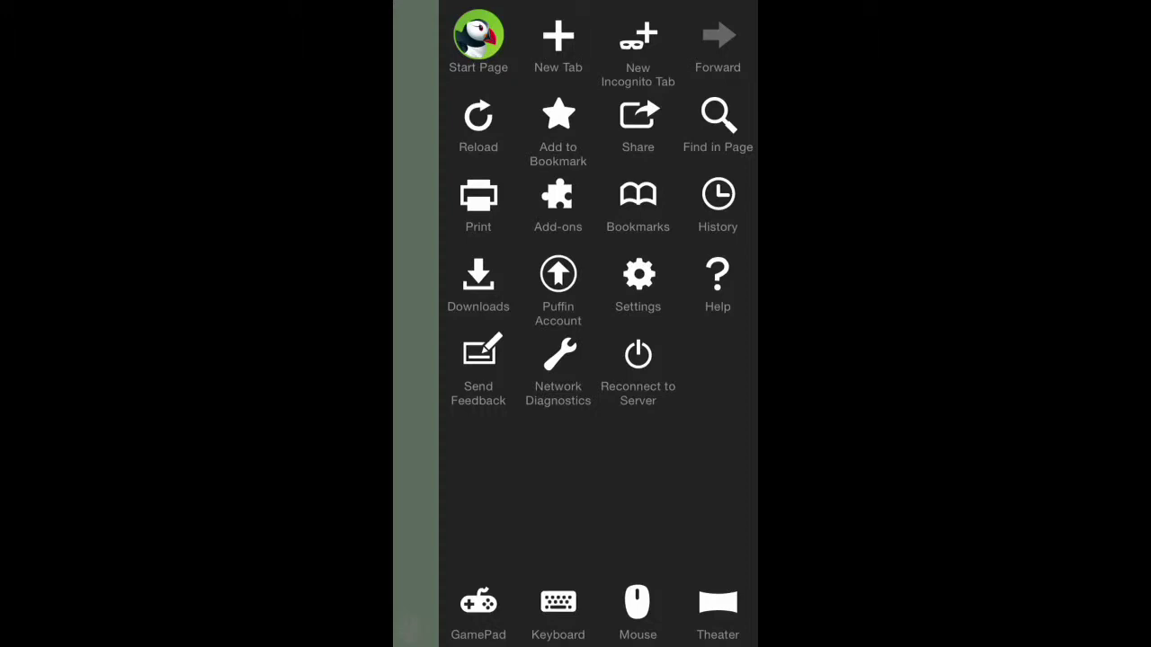
# Step: Turn on Puffin's GamePad overlay over the Emerald emulator
pyautogui.click(478, 612)
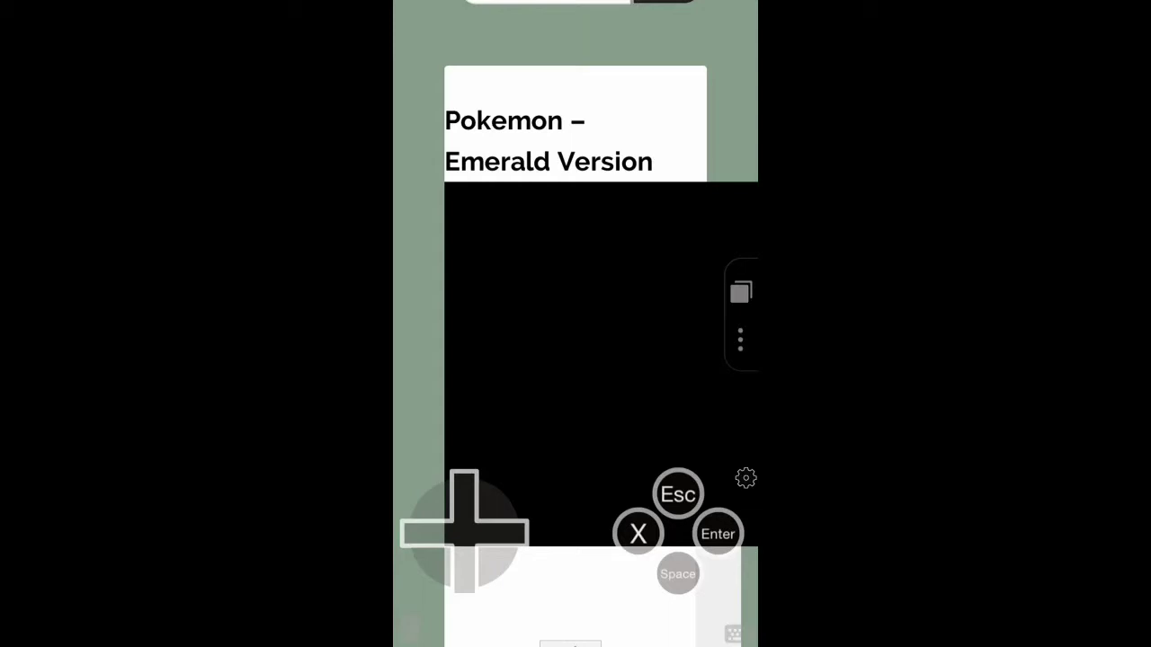
pyautogui.scroll(-1, 575, 360)
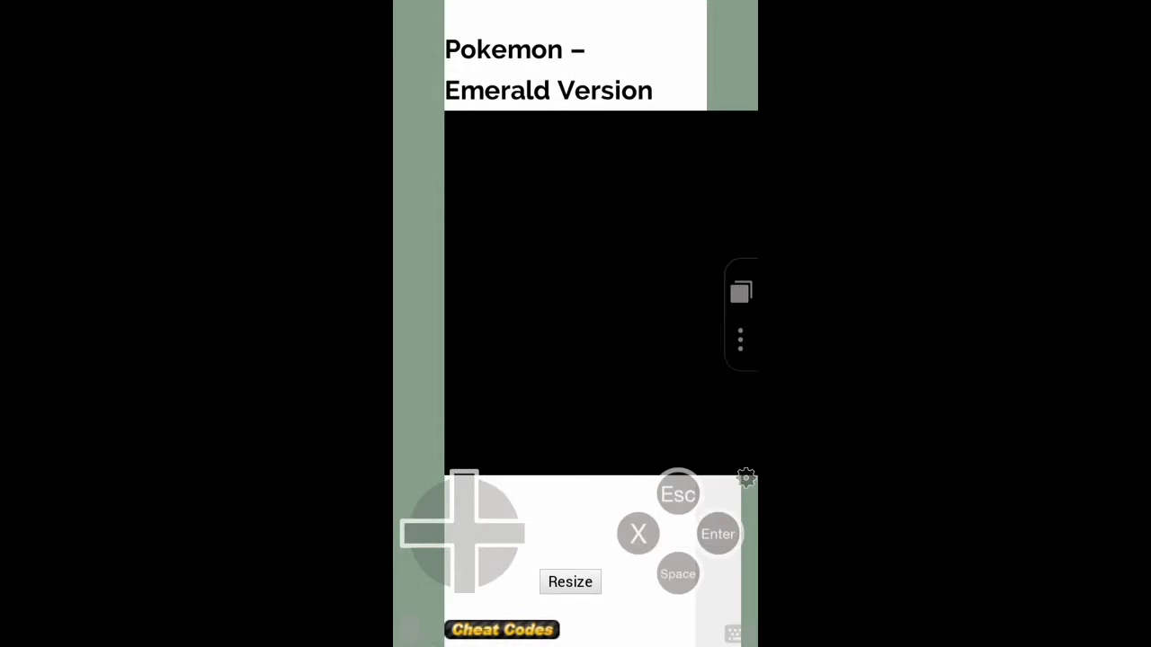
# Step: Remap the gamepad's X button to A and Space to B, then open the Puffin menu
pyautogui.click(745, 478)
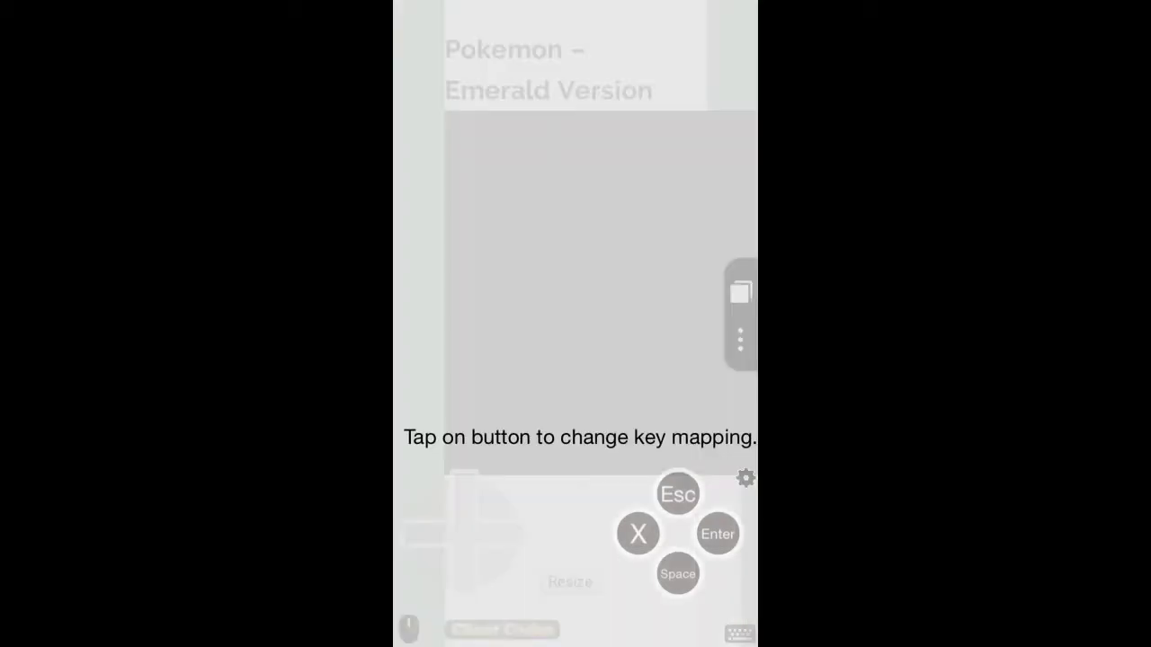
pyautogui.click(638, 534)
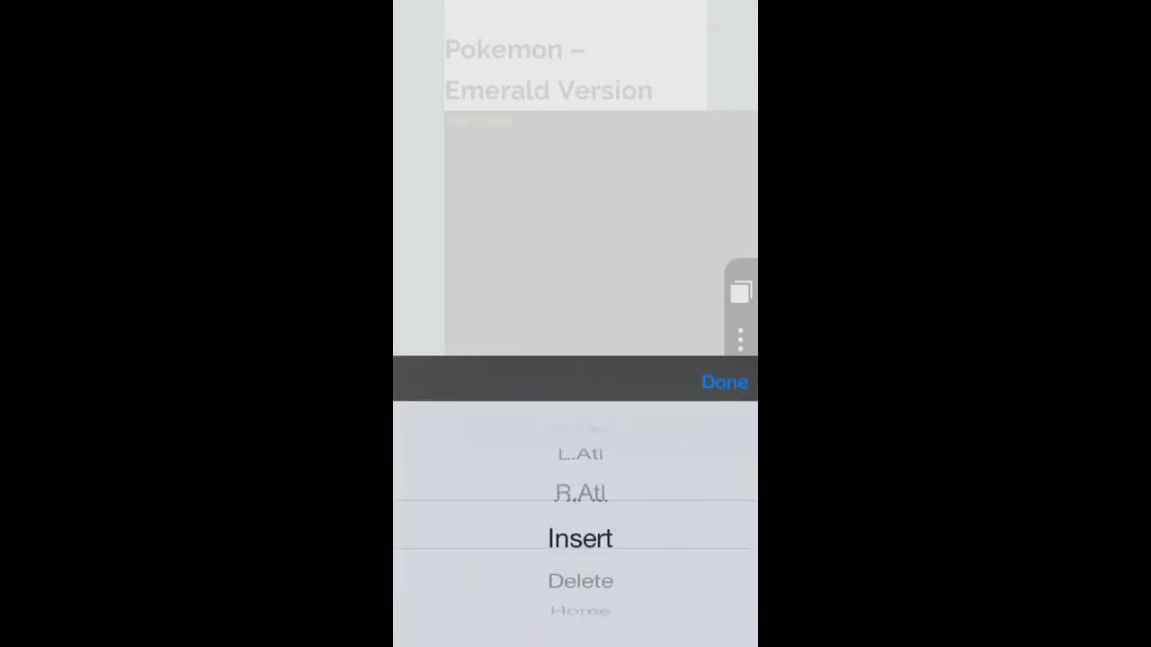
pyautogui.scroll(-9, 580, 524)
pyautogui.scroll(1, 579, 524)
pyautogui.scroll(-4, 580, 524)
pyautogui.scroll(-12, 579, 524)
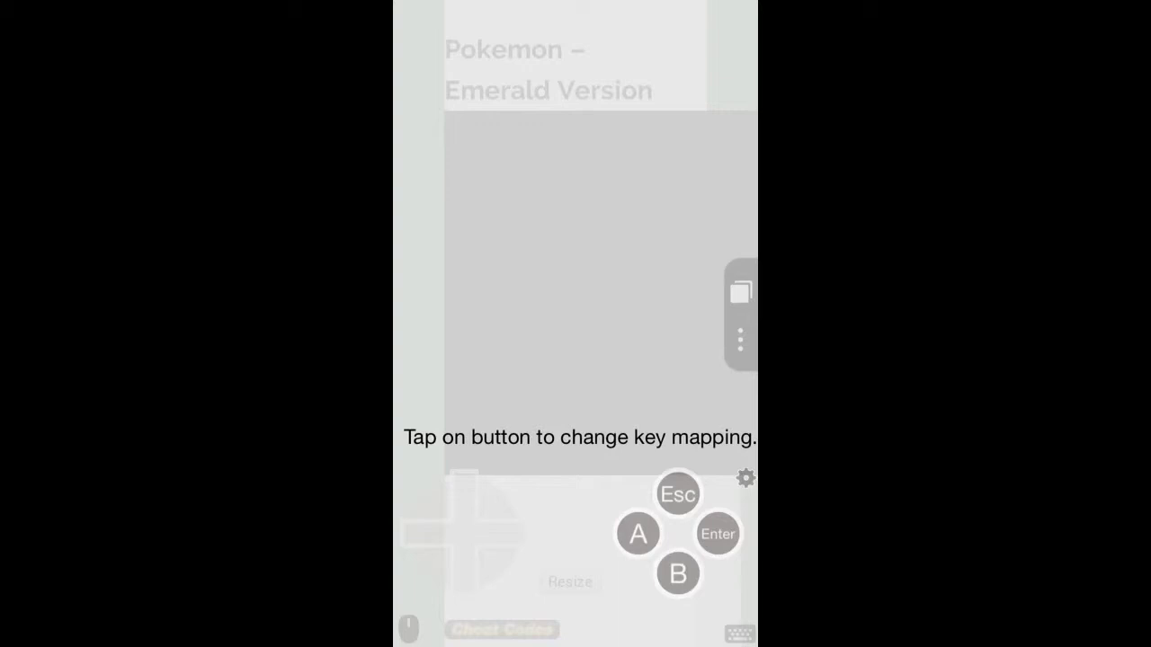
pyautogui.click(739, 339)
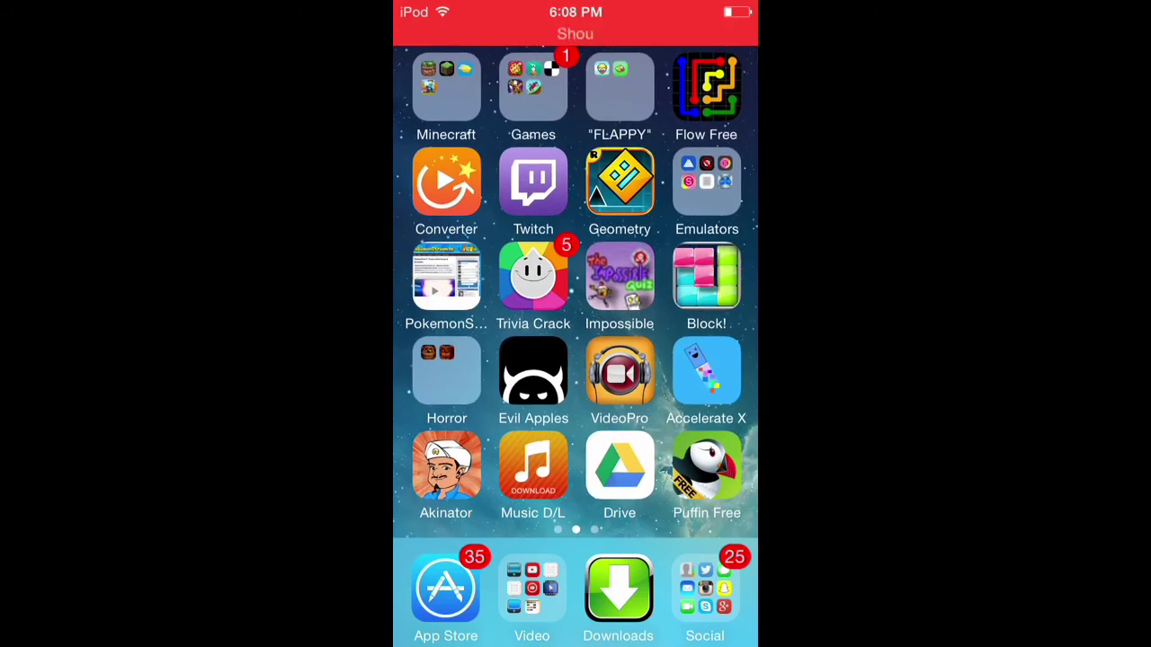
# Step: Reopen Shou from the red recording bar, with the recording still running
pyautogui.click(576, 27)
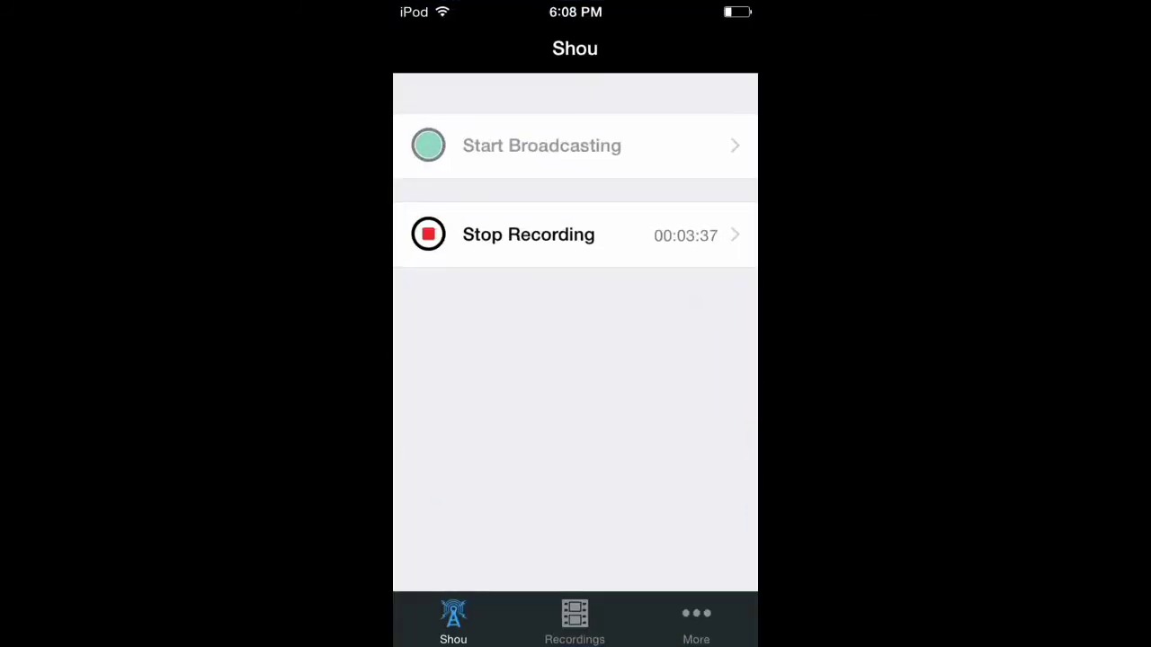